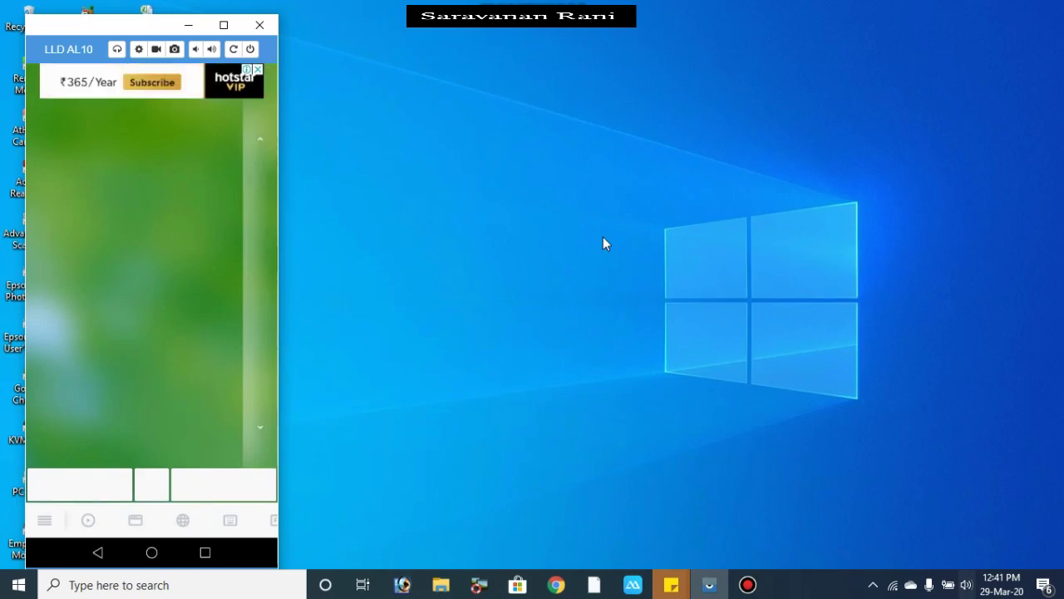
Refresh the desktop, then launch Microsoft Excel 2010 by searching 'exc'.
right_click(526, 156)
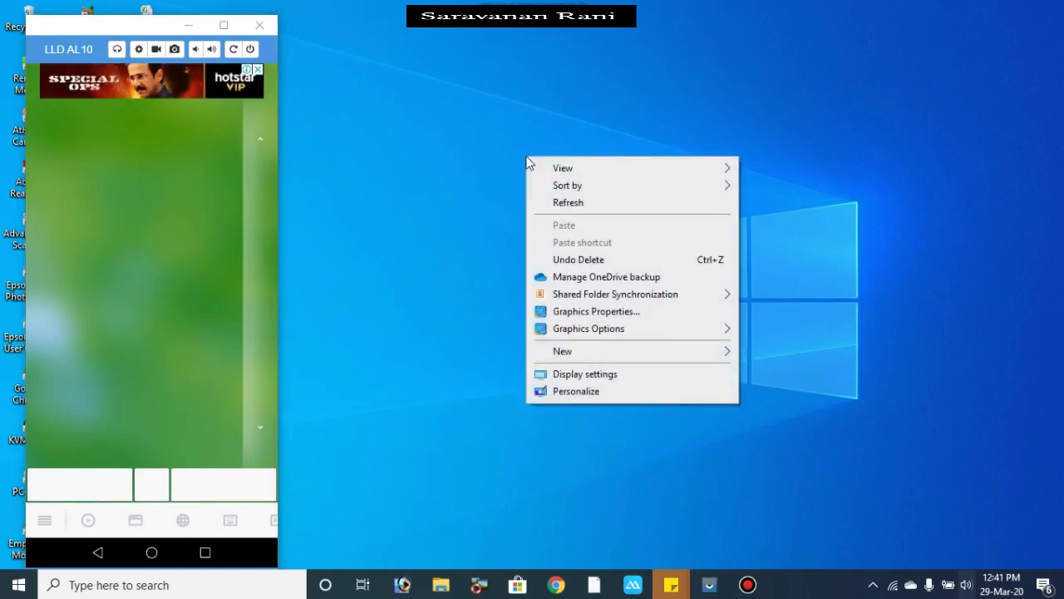
click(545, 202)
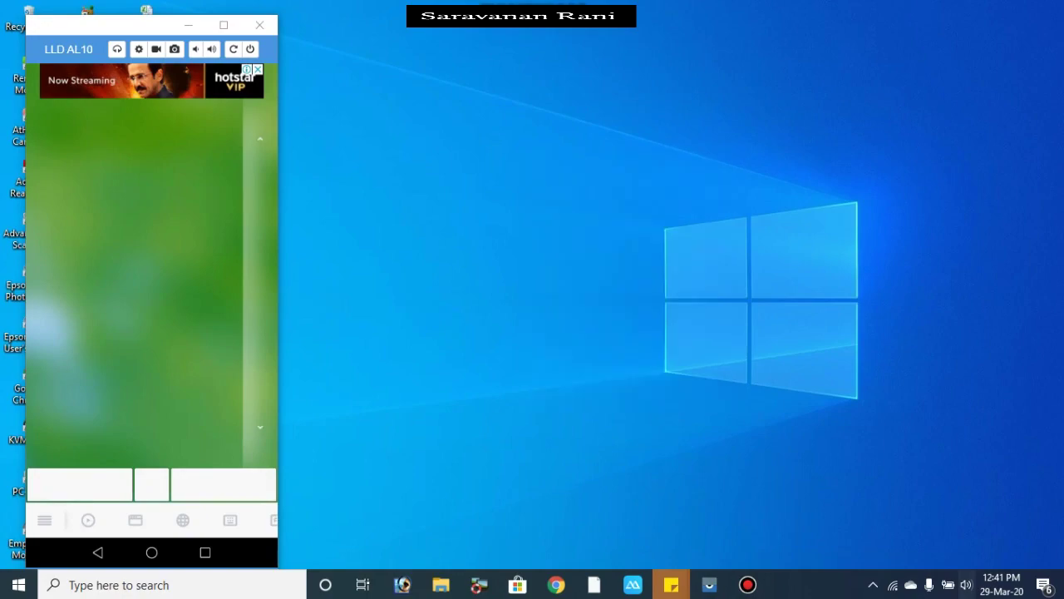
click(18, 584)
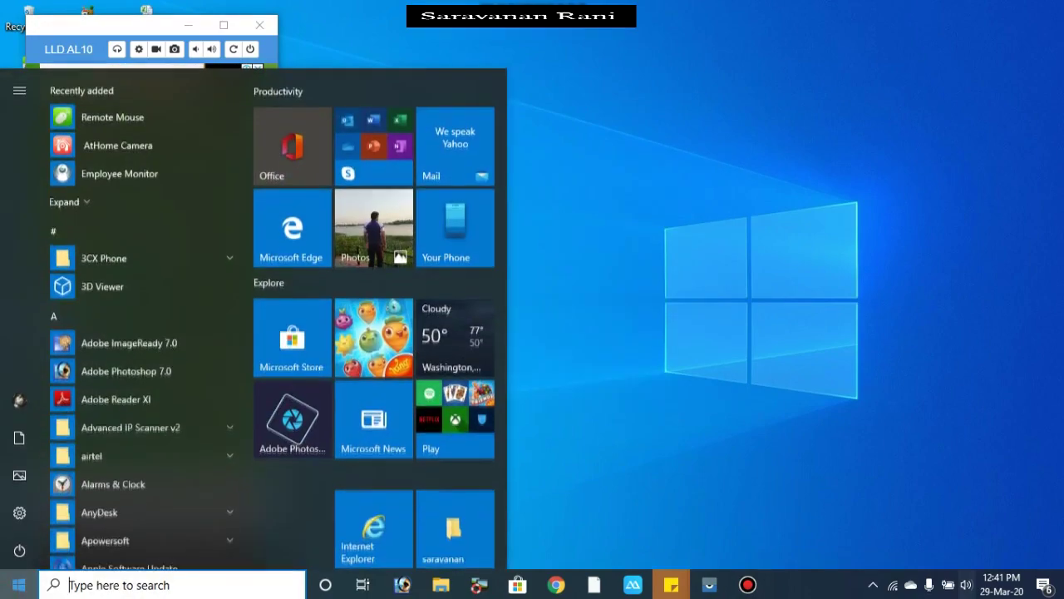
click(65, 585)
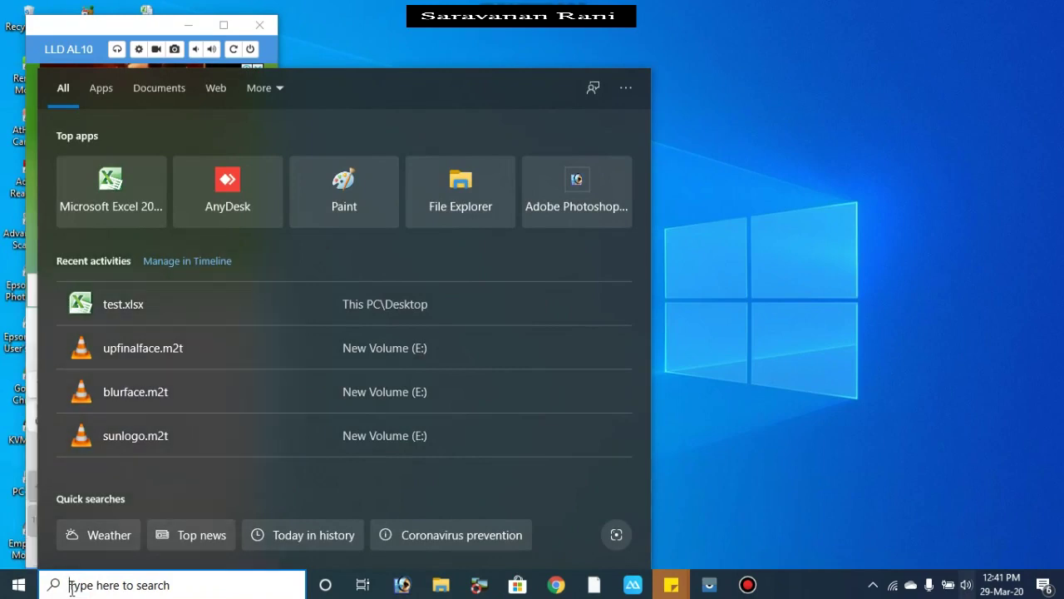
text(exc)
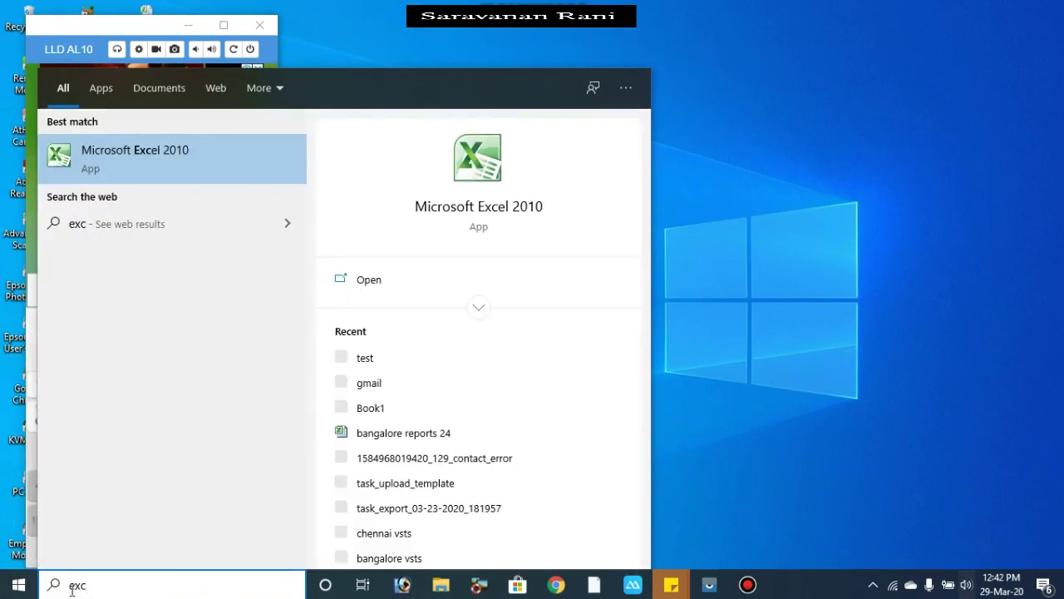
click(108, 180)
Enter fbh in cell B2 and yyy in cell C3 of the new workbook.
click(495, 178)
text(fbh)
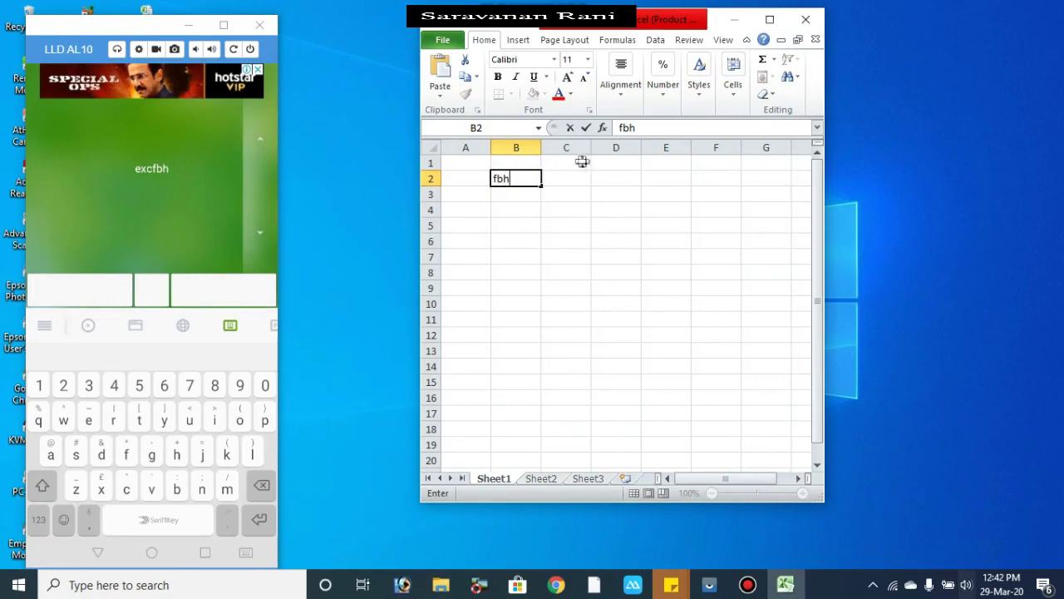
click(557, 192)
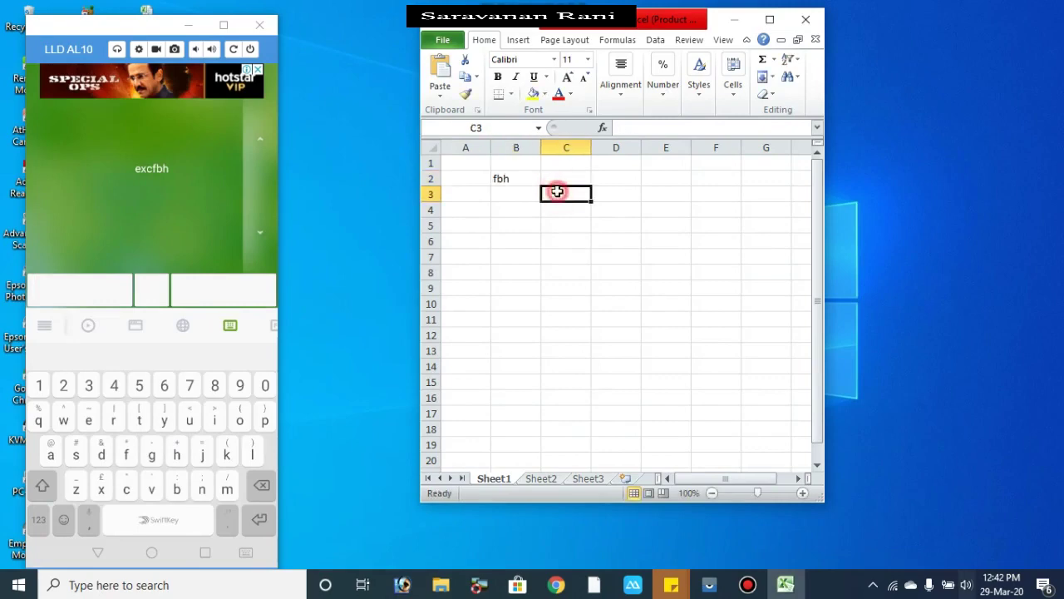
text(yyy)
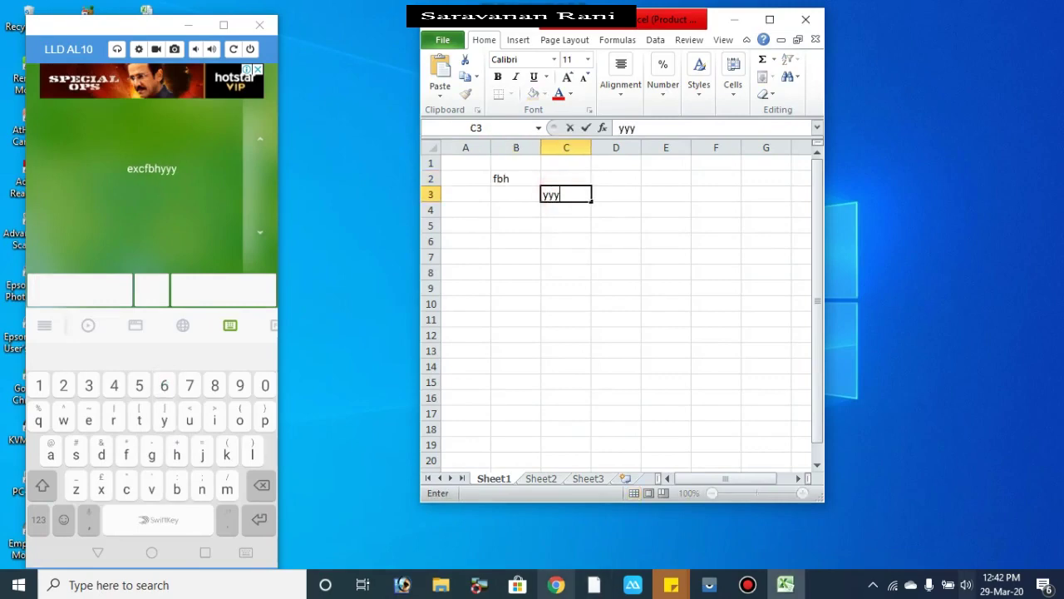
Open YouTube in Chrome, play the Paravaiye Engu Irukkirai mix video, and pause it.
click(544, 591)
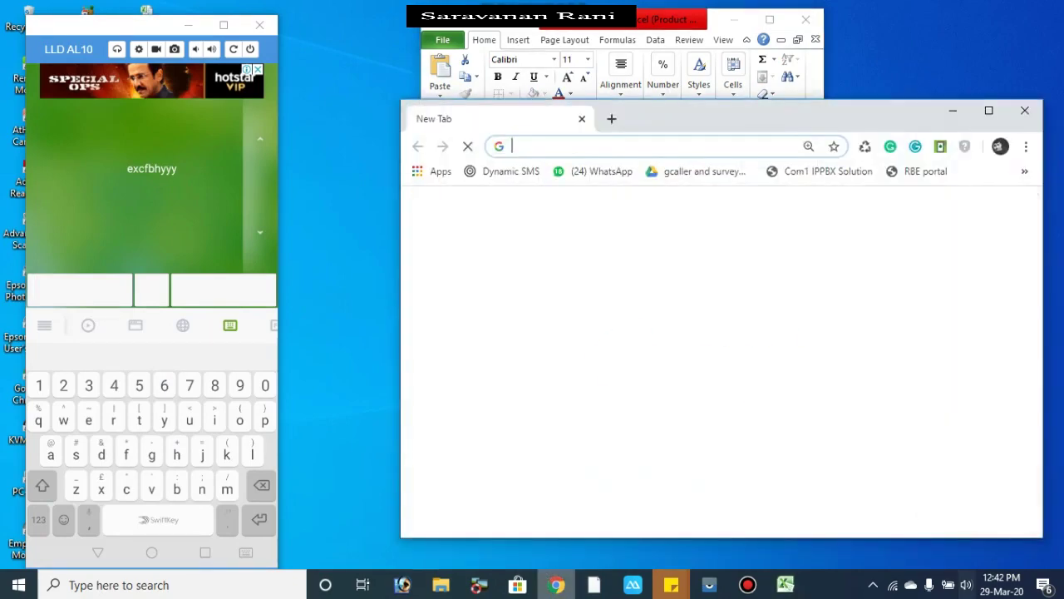
click(601, 540)
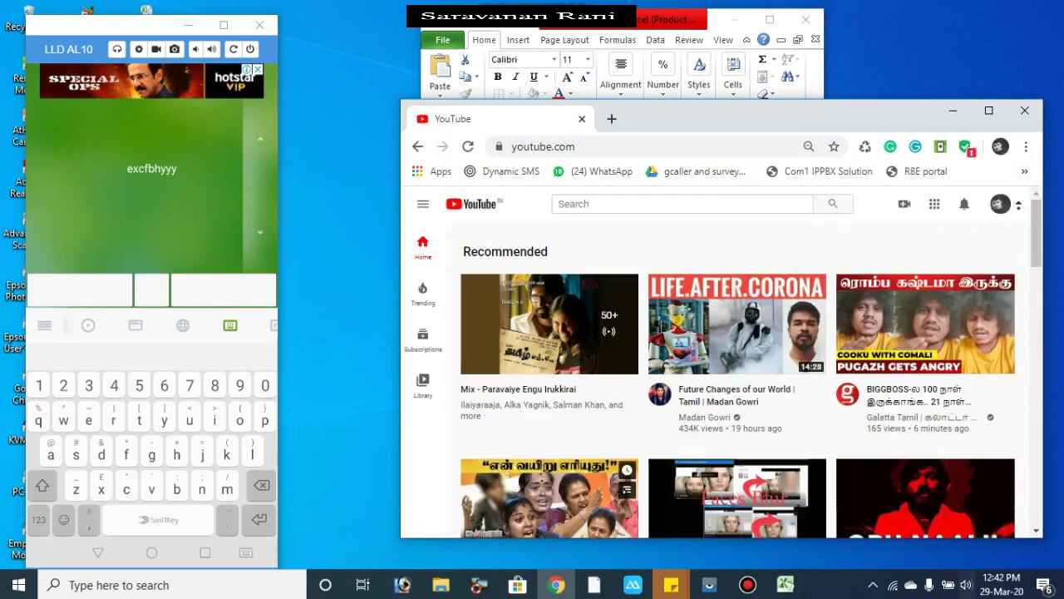
right_click(590, 379)
click(591, 380)
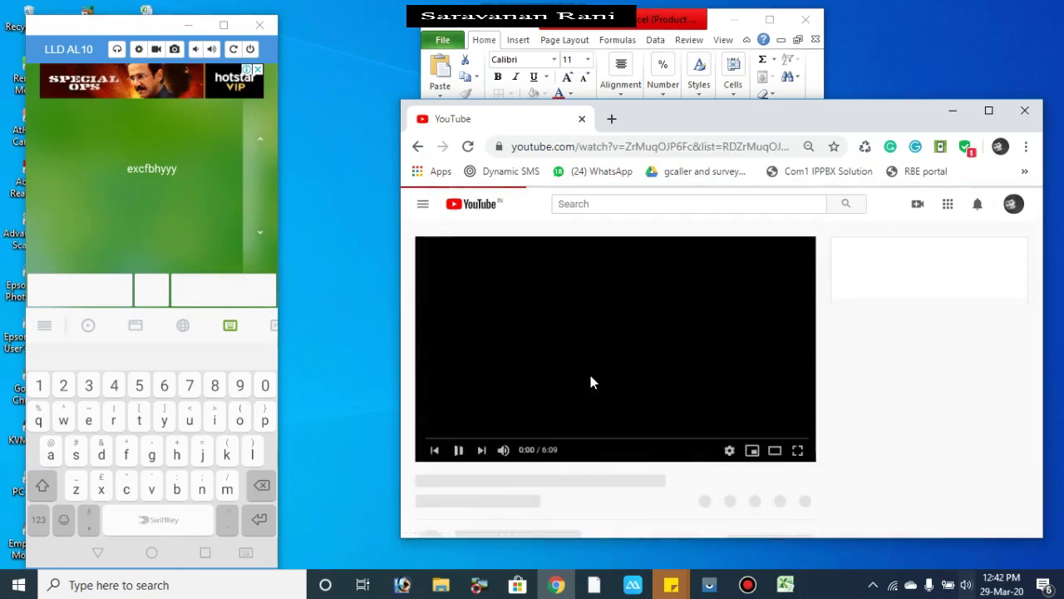
click(456, 450)
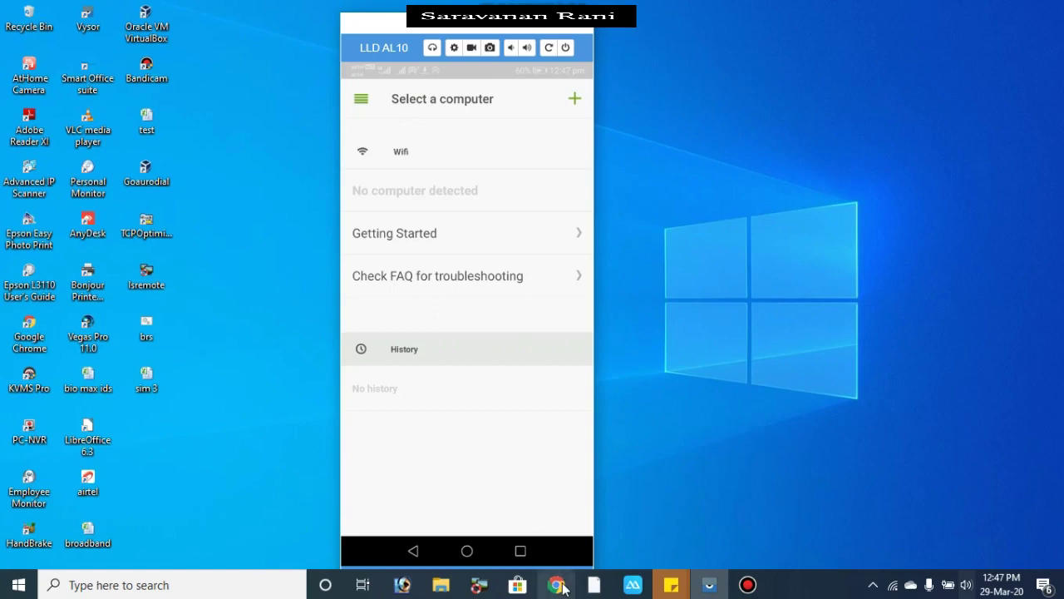
Search 'remote mouse for pc windows 10' in maximized Chrome and open remotemouse.net's get-started page.
click(556, 586)
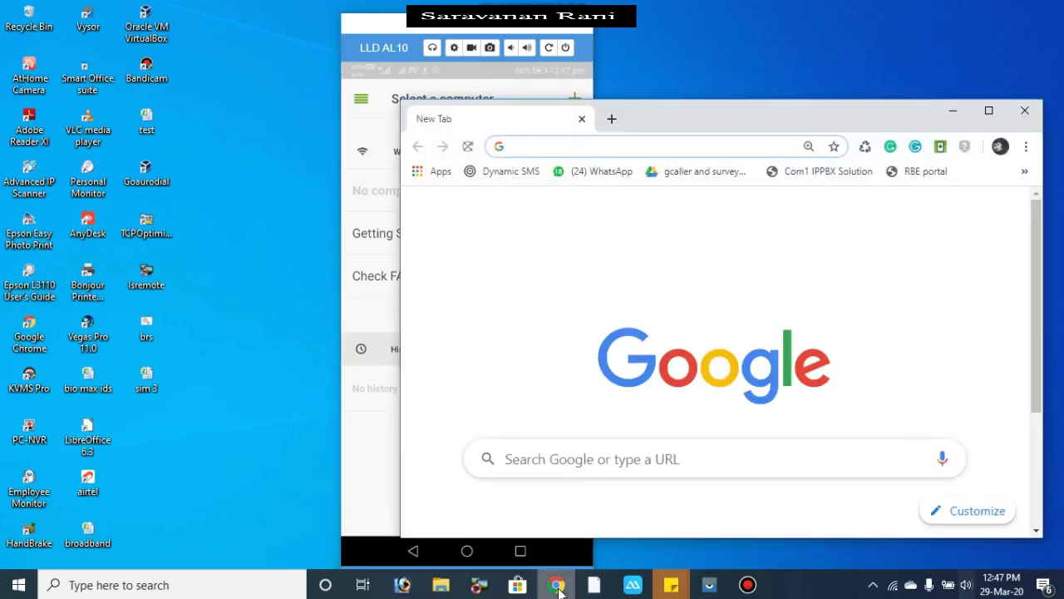
click(988, 110)
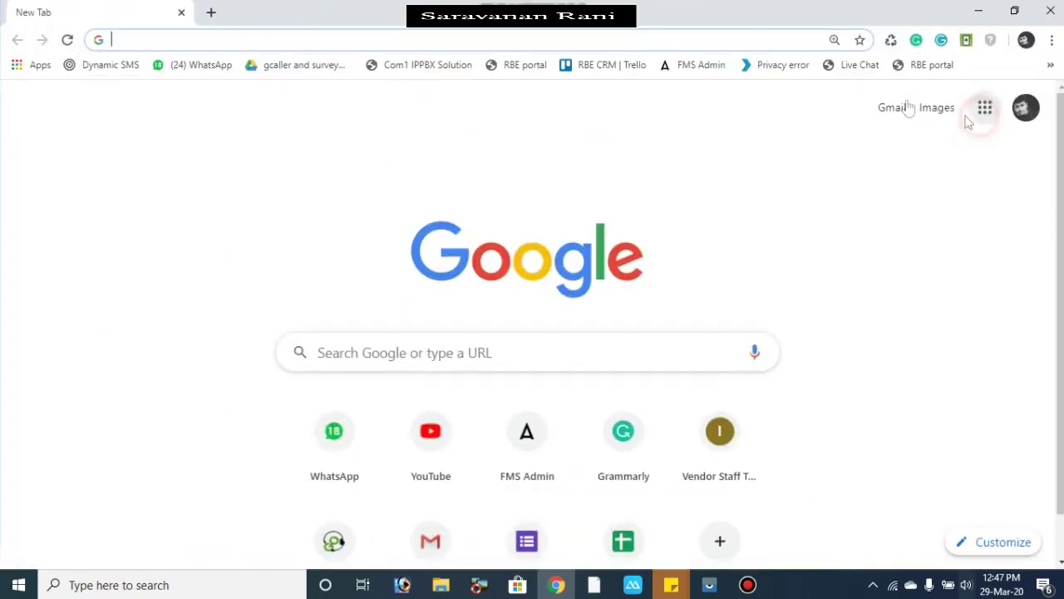
text(remote mouse for pc windows 10)
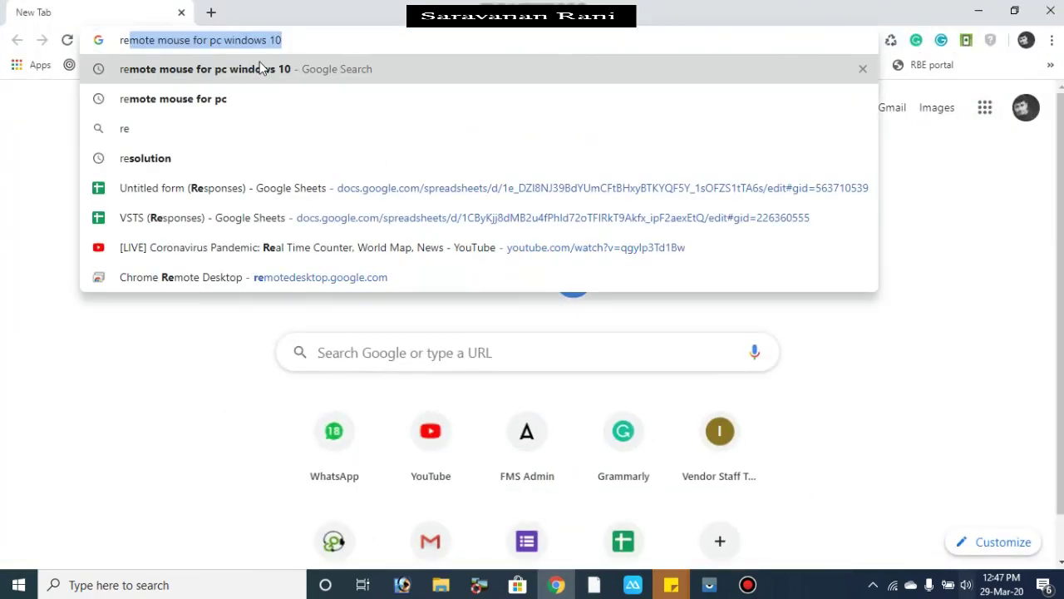
key(Right)
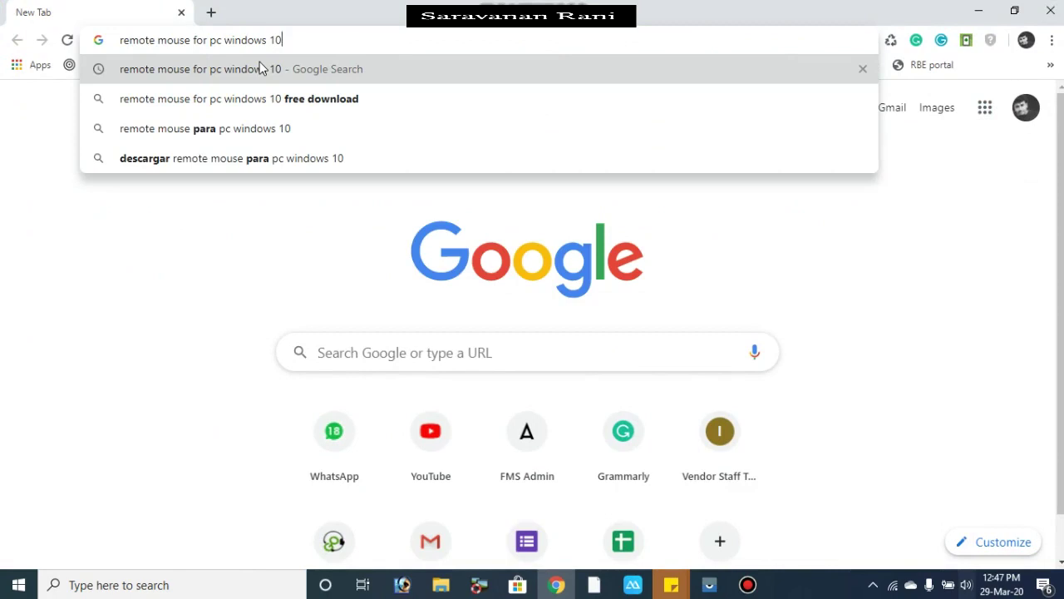
click(260, 69)
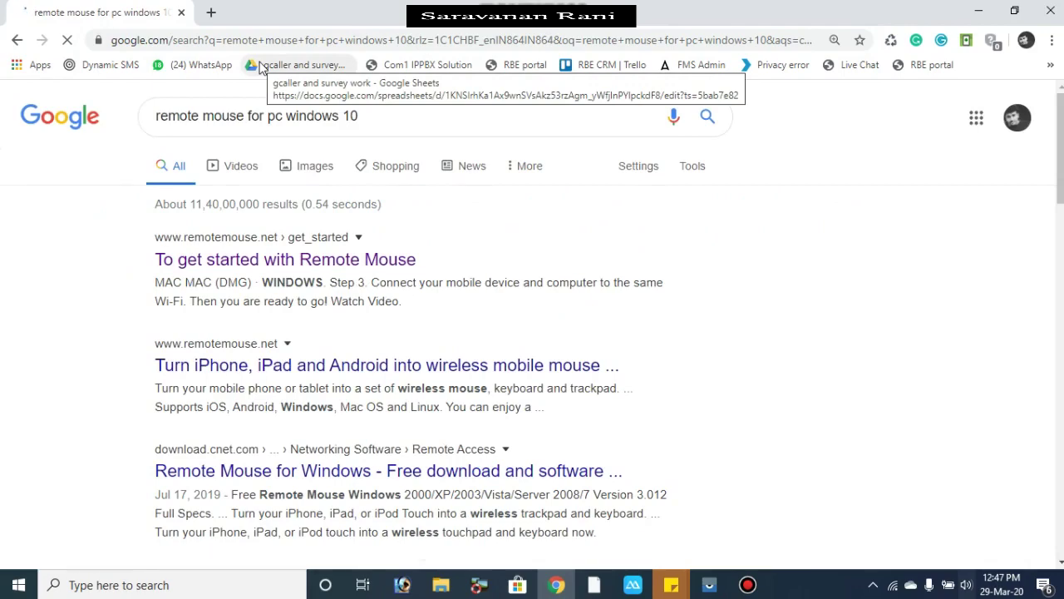
click(306, 260)
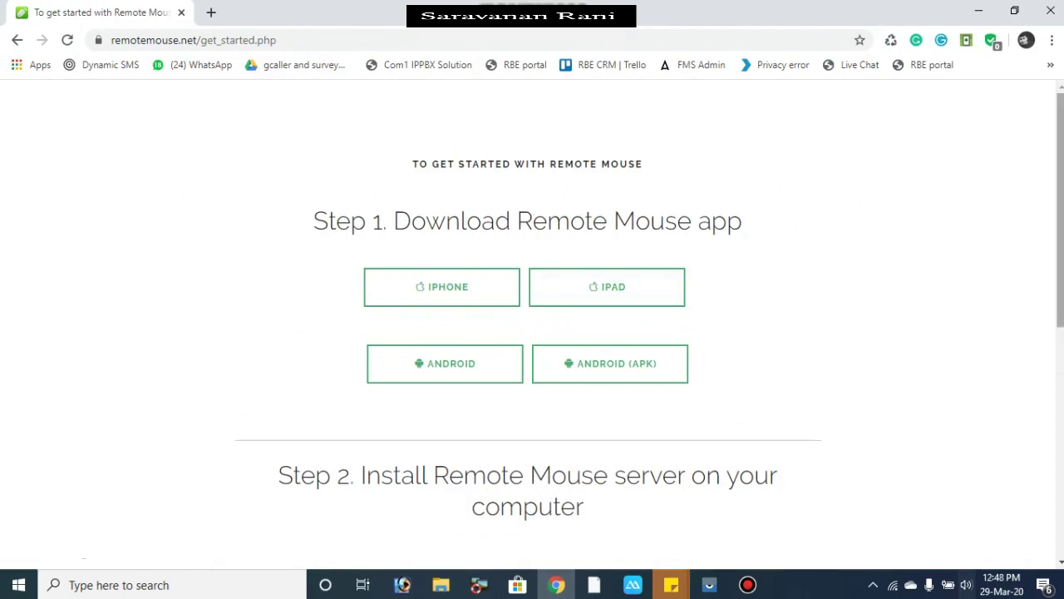
Download RemoteMouse.exe for Windows from Step 2 and show it in the Downloads folder.
scroll(532, 333, down, 4)
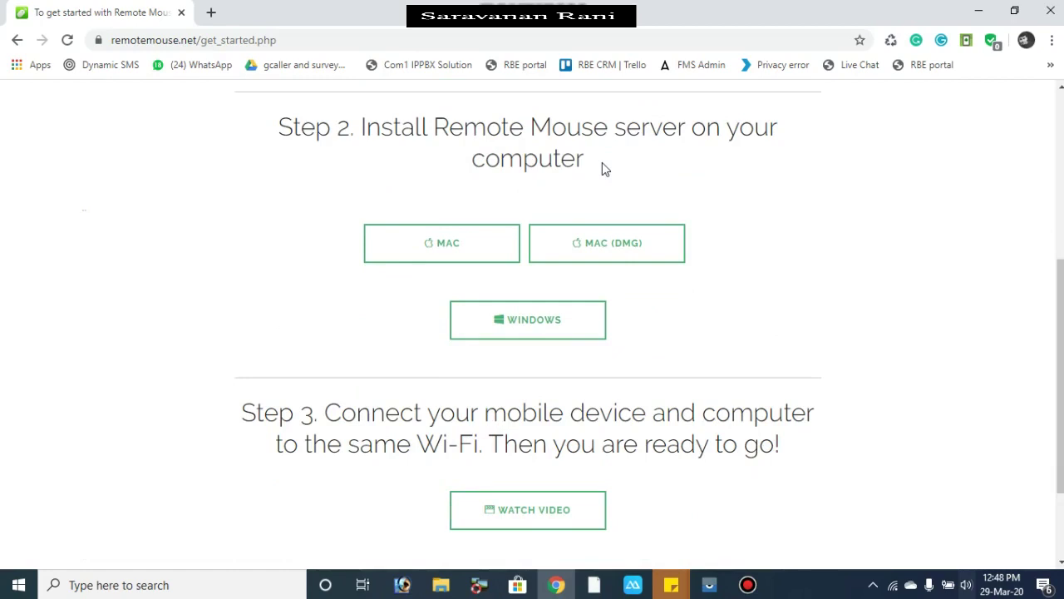
click(532, 326)
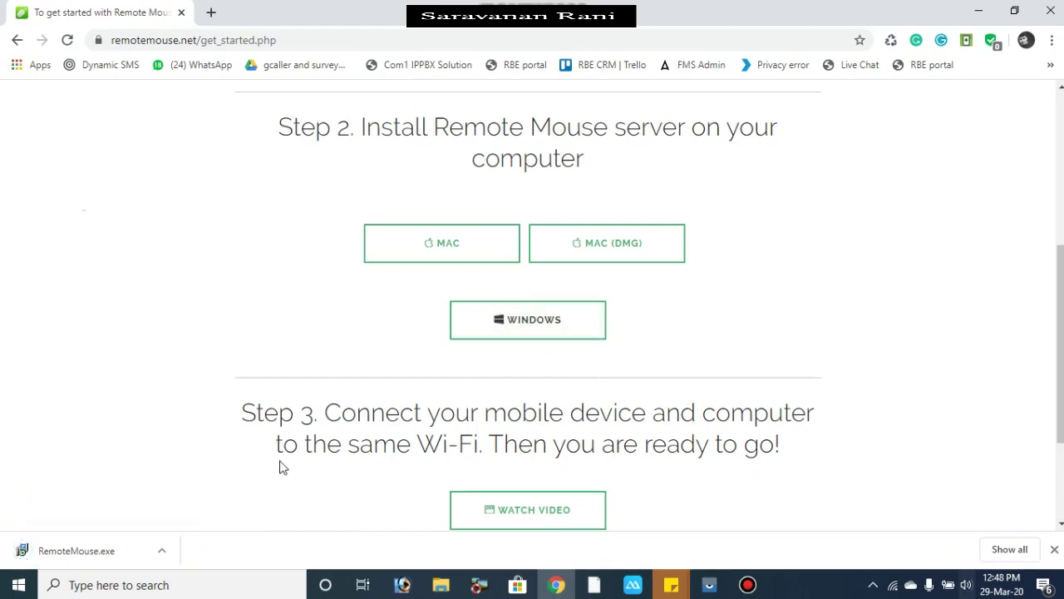
scroll(282, 467, down, 2)
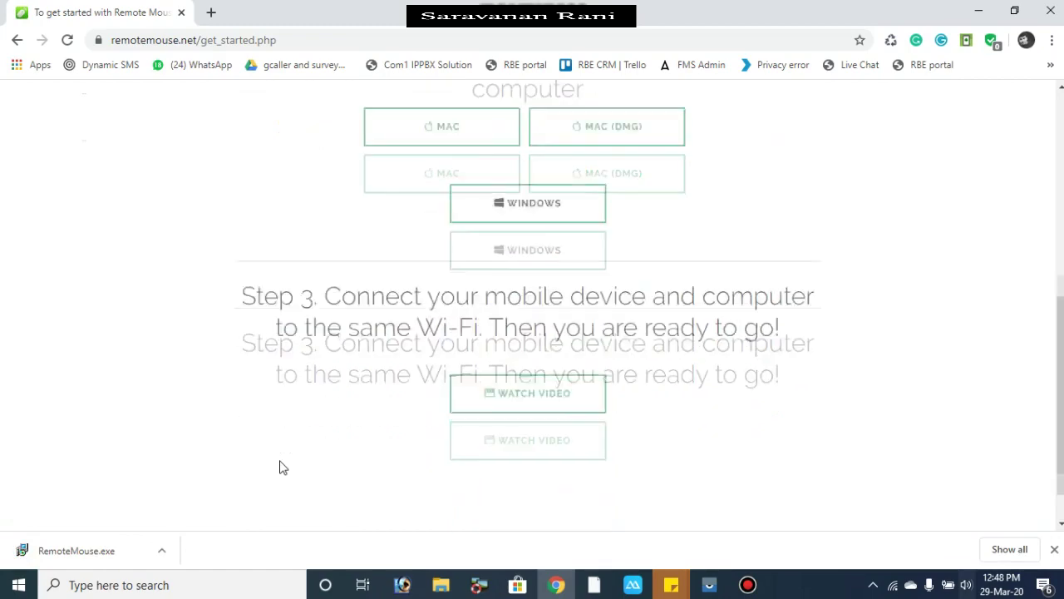
click(101, 563)
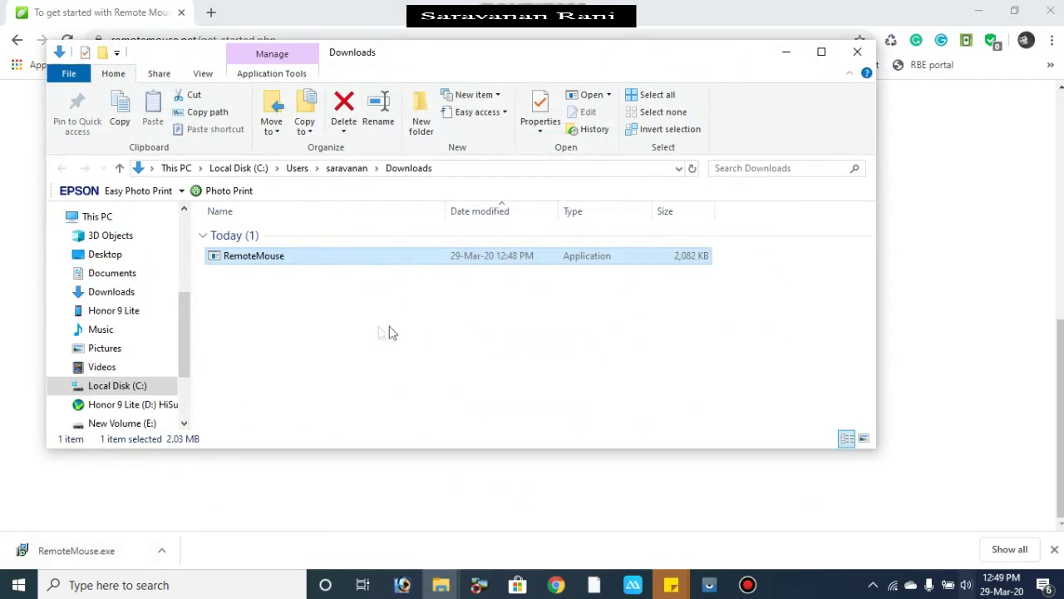
Install Remote Mouse 3.012 in English with a desktop shortcut, then show the desktop.
double_click(301, 256)
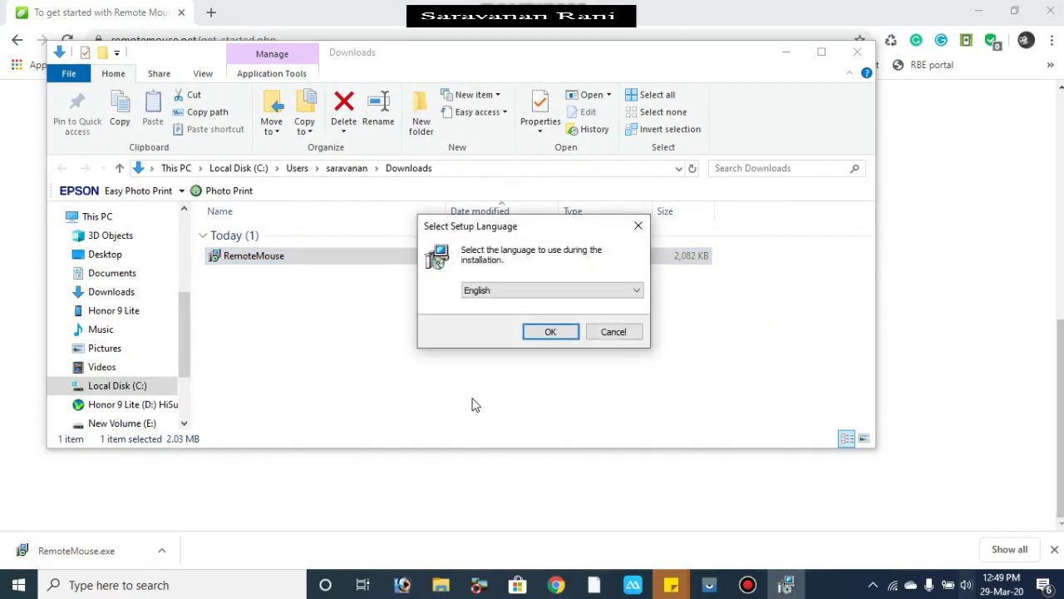
key(Return)
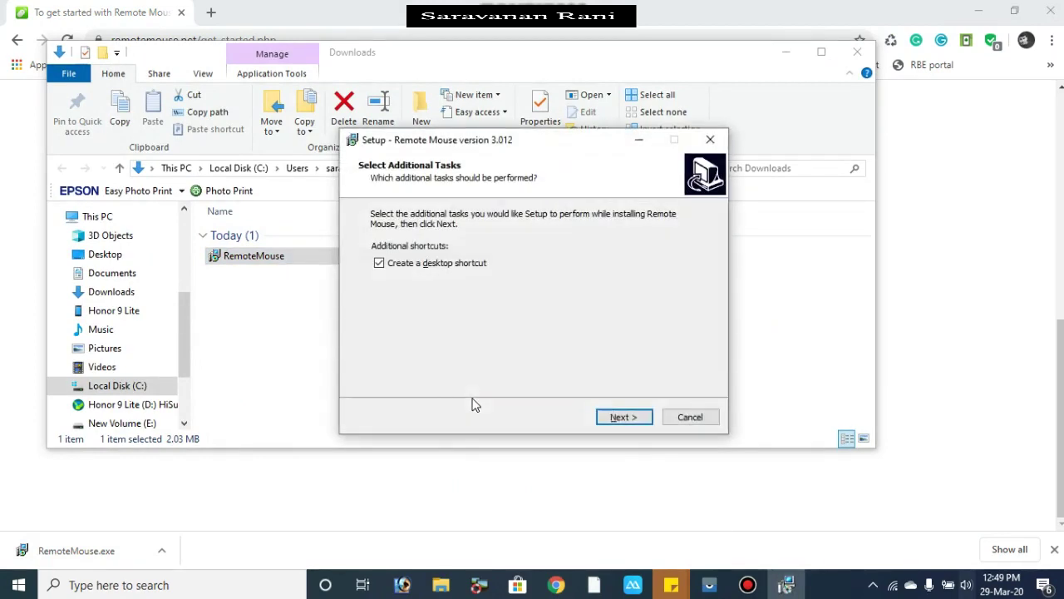
click(632, 419)
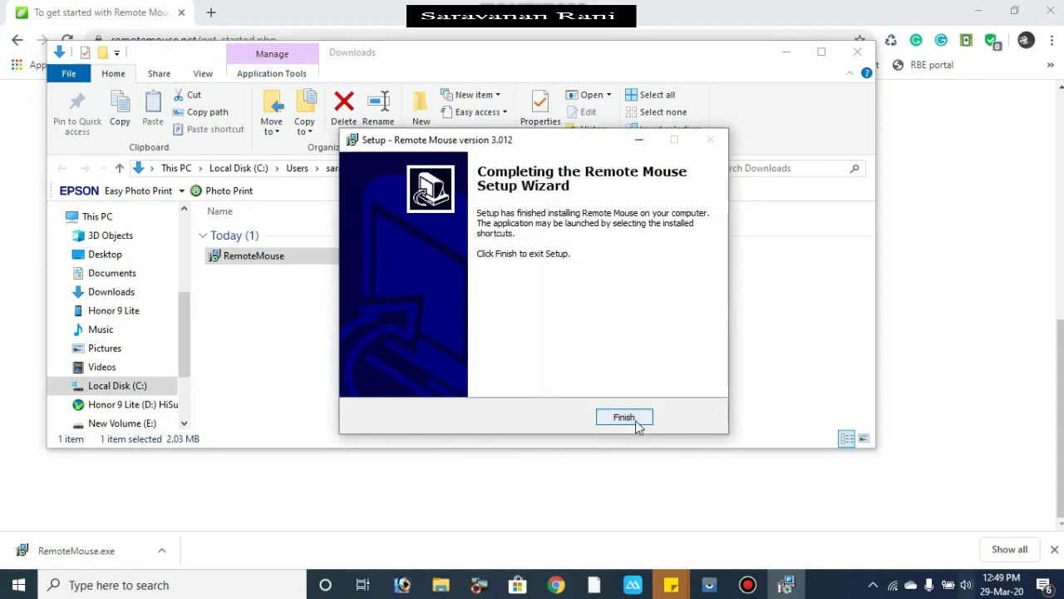
click(638, 424)
key(super+d)
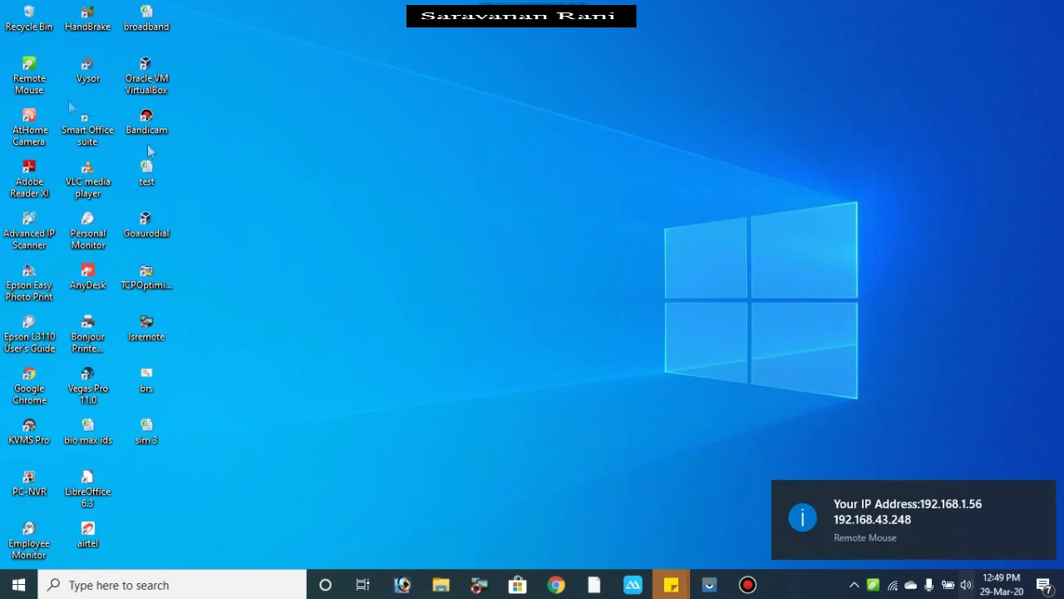
double_click(32, 77)
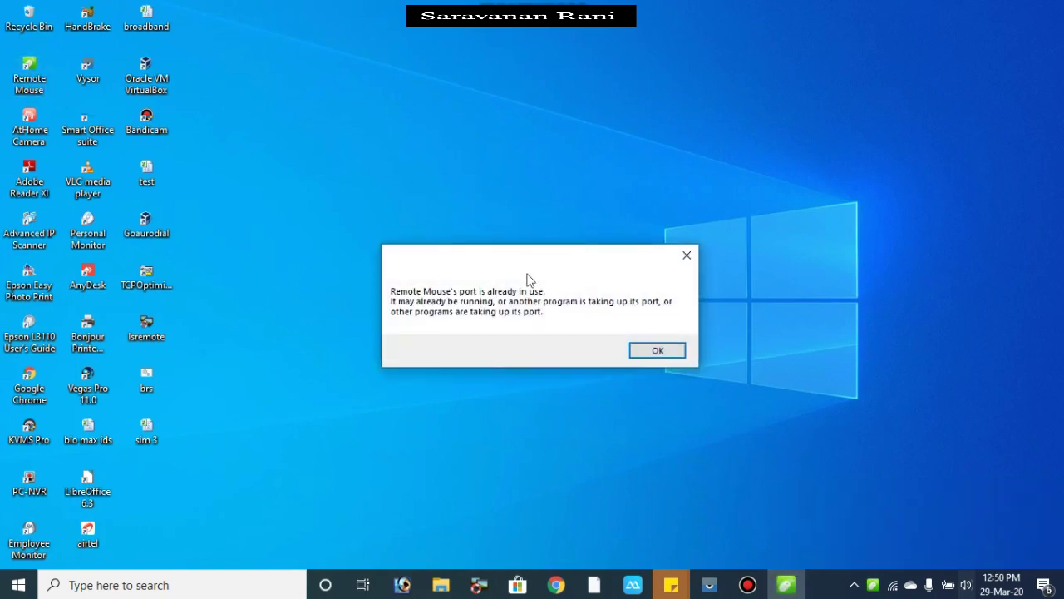
click(687, 256)
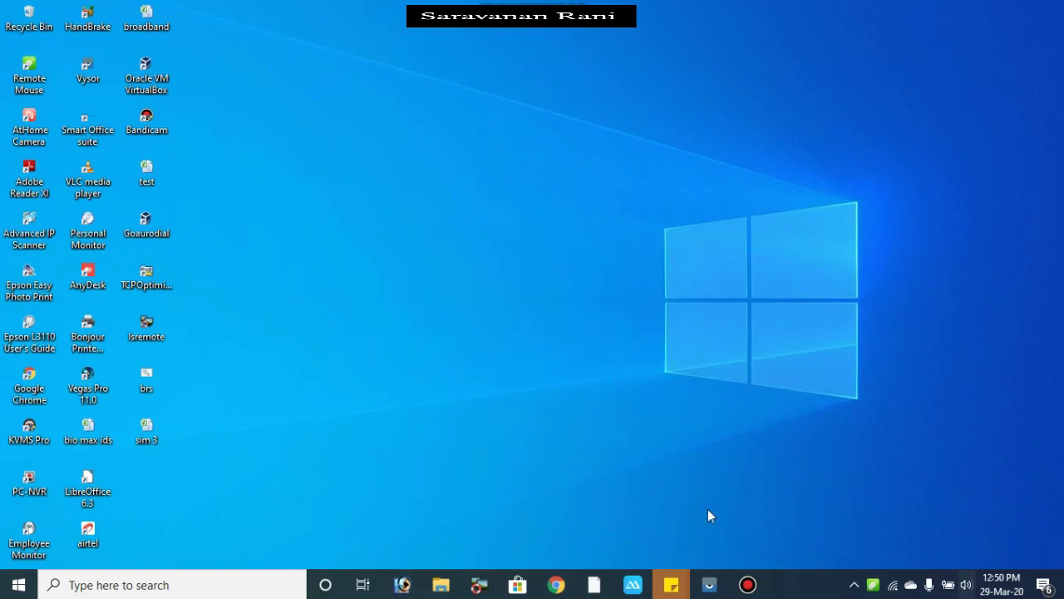
click(709, 584)
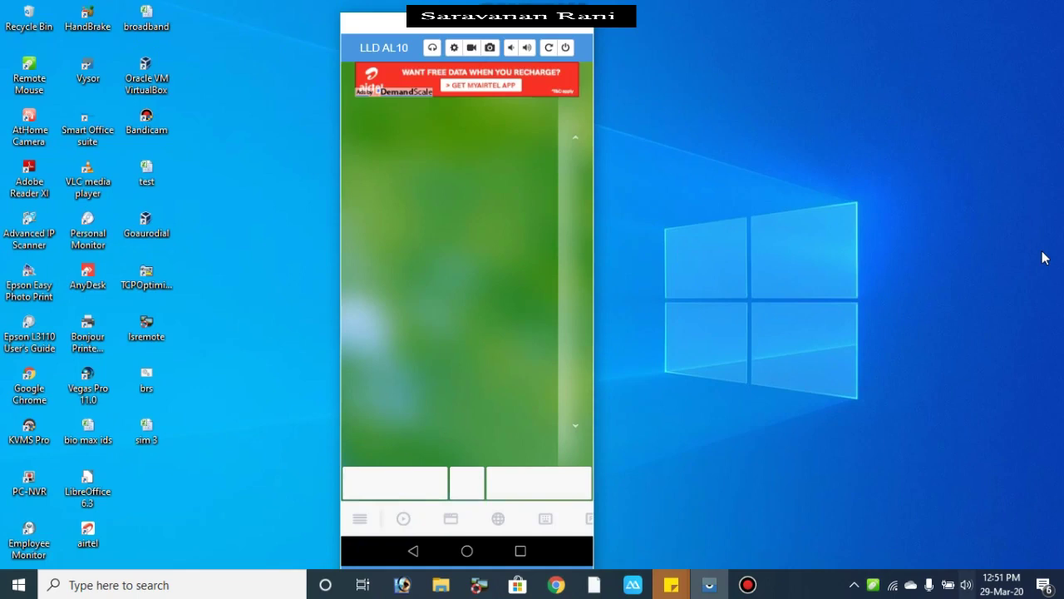
Open the desktop's shortcut menu beside the Vysor phone mirror.
right_click(698, 19)
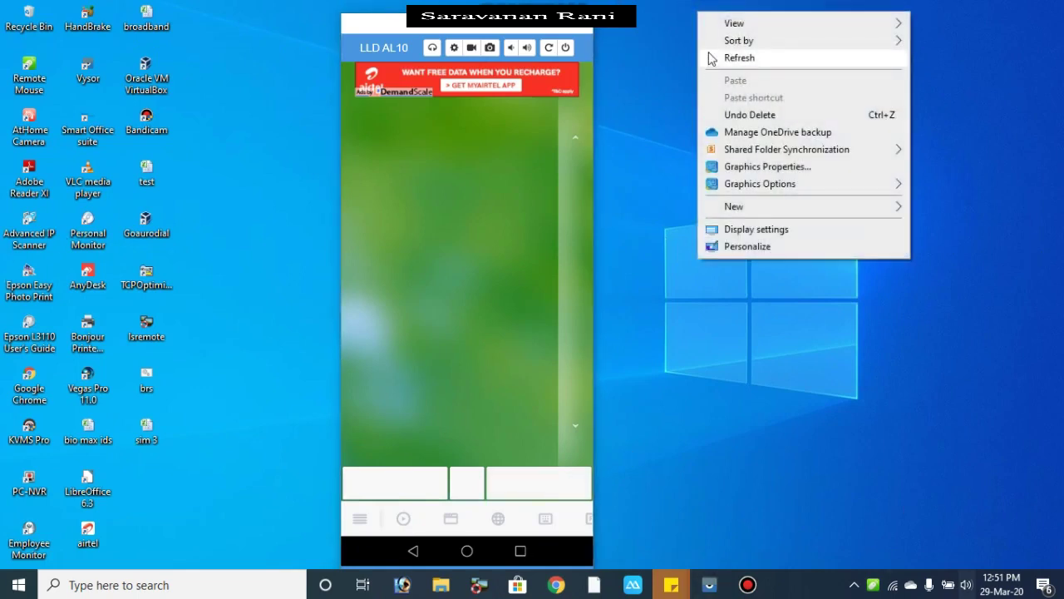